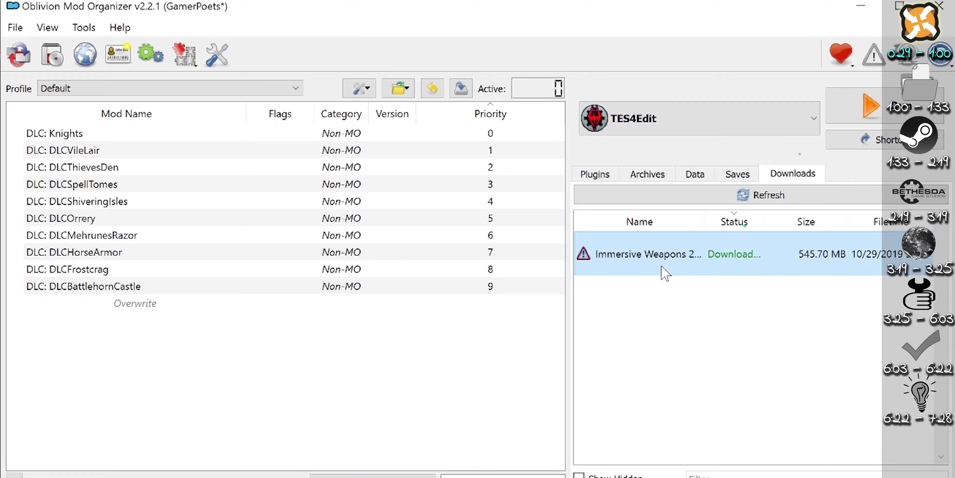
Step: Install the downloaded Immersive Weapons archive with the name Immersive Weapons
{"action": "double_click", "coordinate": [775, 268]}
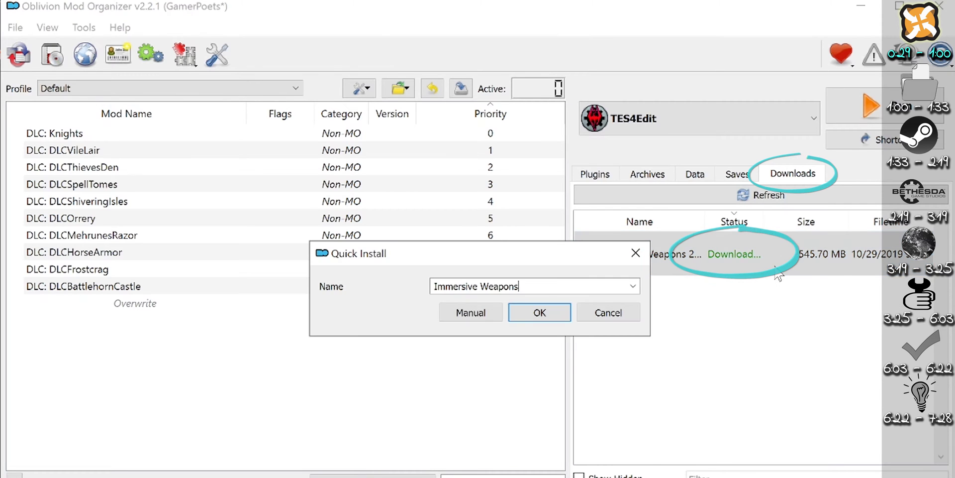
{"action": "left_click", "coordinate": [555, 318]}
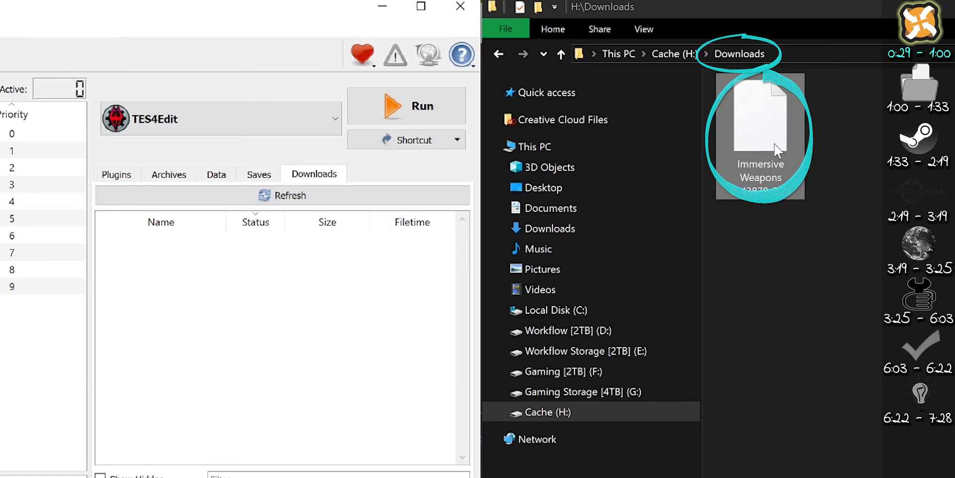
Step: Add the Immersive Weapons archive from H:\Downloads to the mod manager's downloads, and delete its entry from the download list
{"action": "left_click_drag", "start_coordinate": [777, 148], "coordinate": [187, 347]}
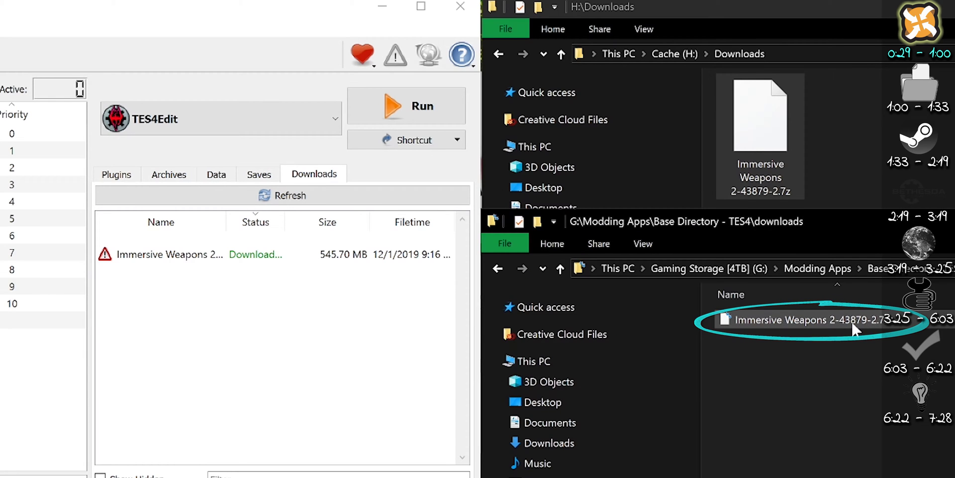
{"action": "left_click", "coordinate": [750, 138]}
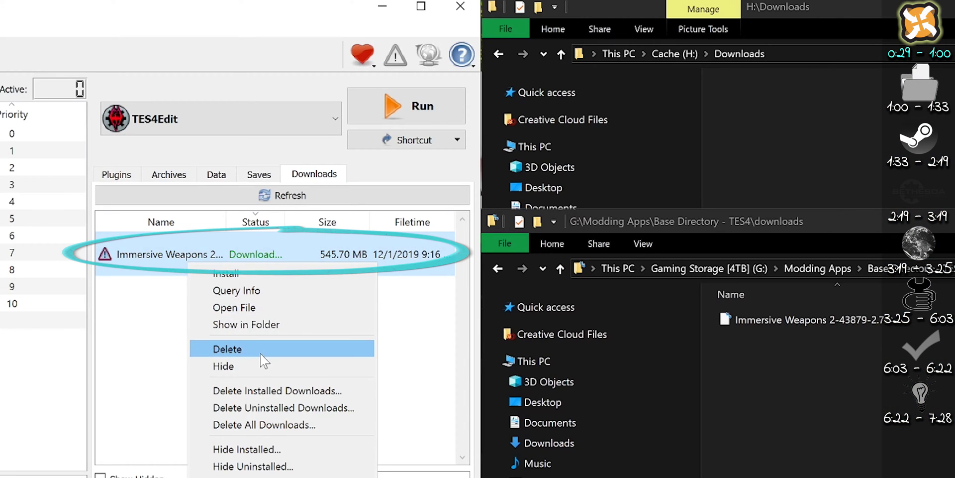
{"action": "left_click", "coordinate": [263, 360]}
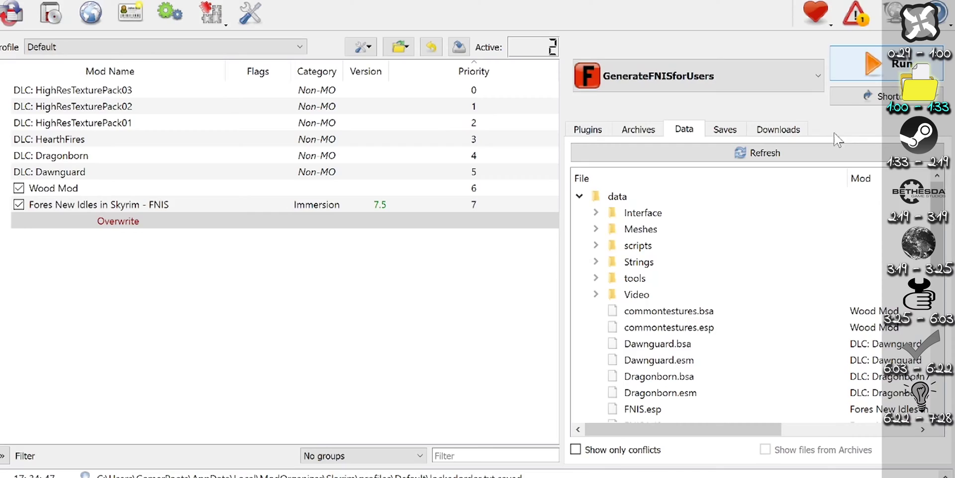
Step: Run GenerateFNISforUsers, update the FNIS behavior files, and exit the tool
{"action": "left_click", "coordinate": [868, 65]}
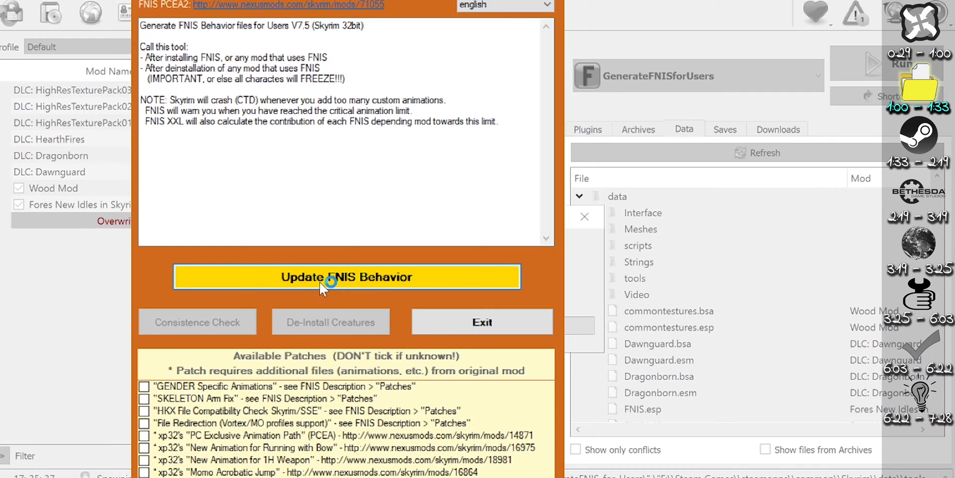
{"action": "left_click", "coordinate": [319, 282]}
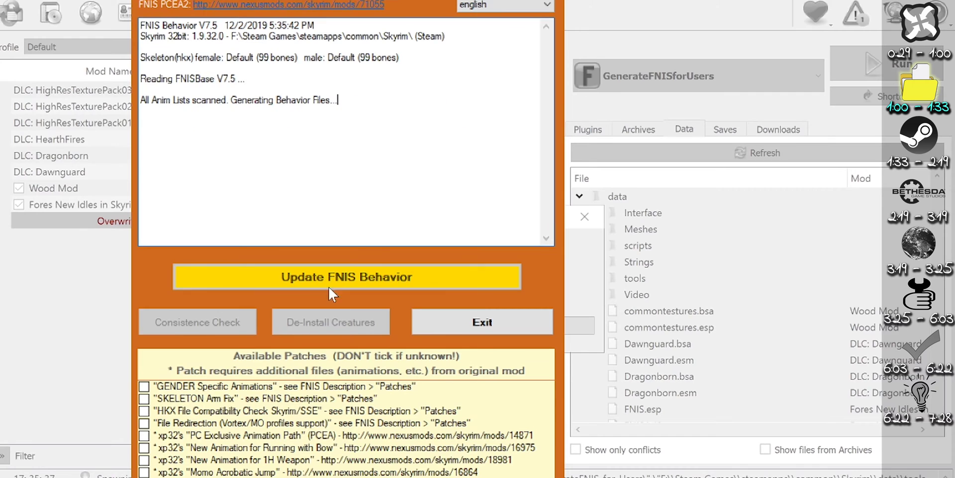
{"action": "left_click", "coordinate": [499, 331]}
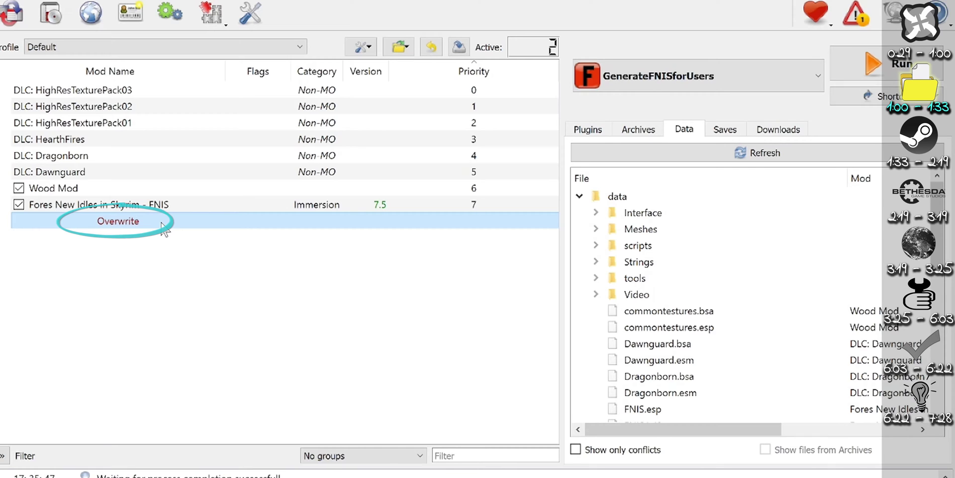
Step: Move all Overwrite files into a new mod named FNIS - Output and enable that mod
{"action": "double_click", "coordinate": [161, 223]}
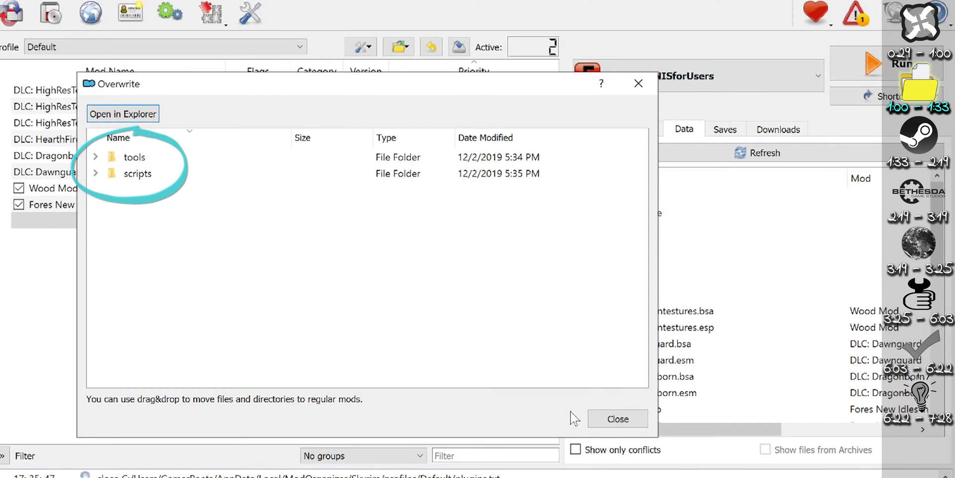
{"action": "left_click", "coordinate": [611, 423]}
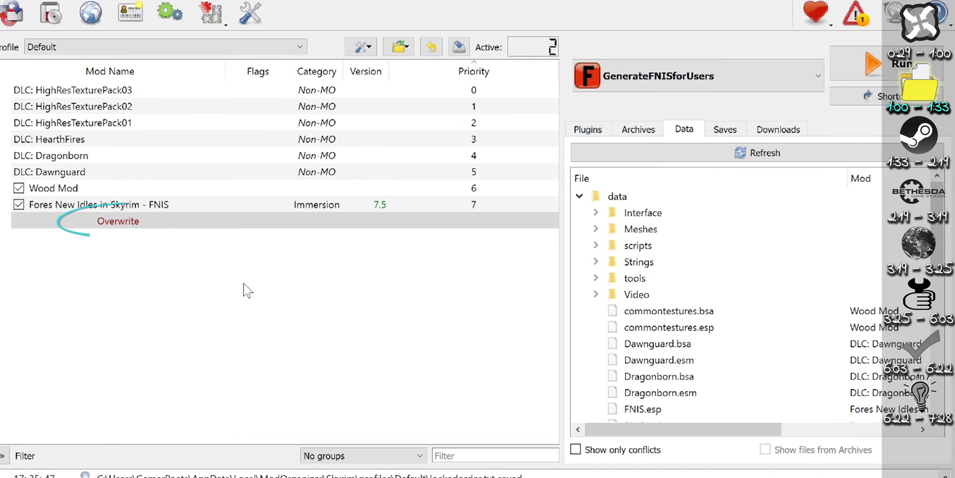
{"action": "right_click", "coordinate": [157, 223]}
{"action": "left_click", "coordinate": [243, 274]}
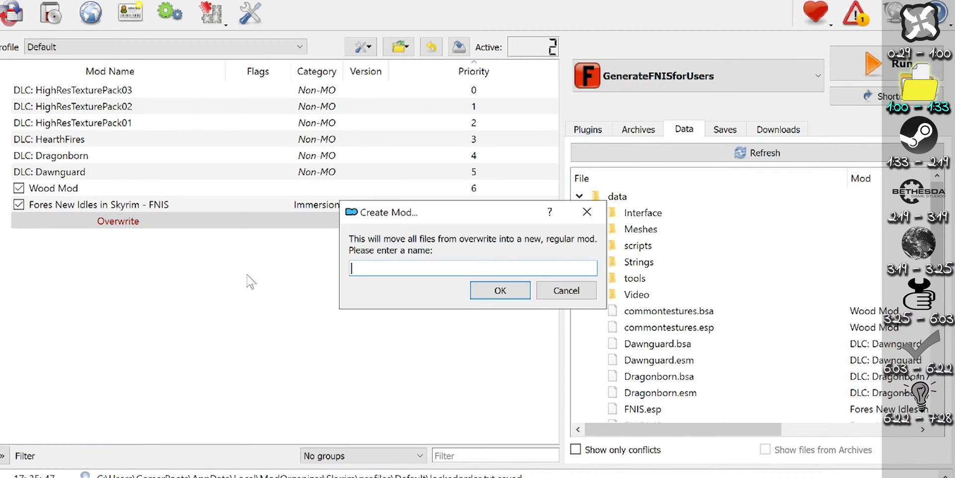
{"action": "type", "text": "FNIS - Output"}
{"action": "key", "text": "Return"}
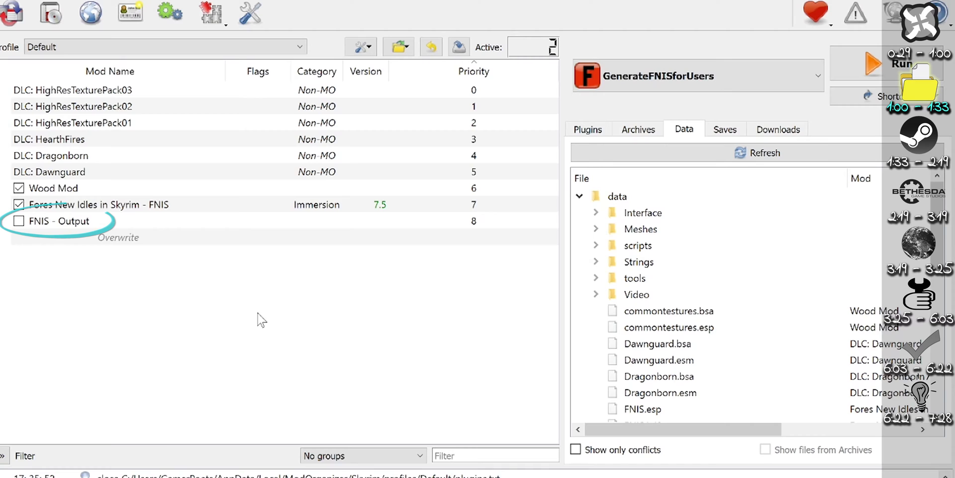
{"action": "left_click", "coordinate": [19, 221]}
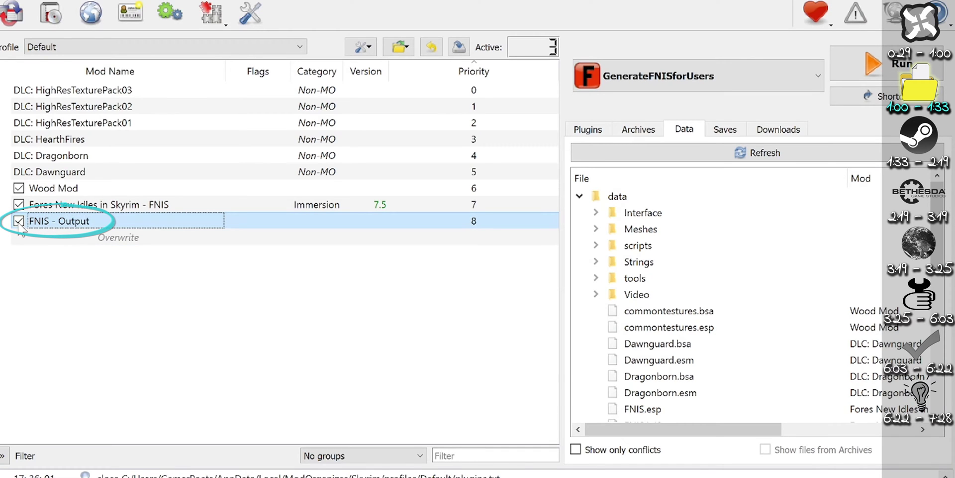
Step: Move the scripts folder from Overwrite into the FNIS - Output mod
{"action": "double_click", "coordinate": [158, 237]}
{"action": "left_click", "coordinate": [304, 165]}
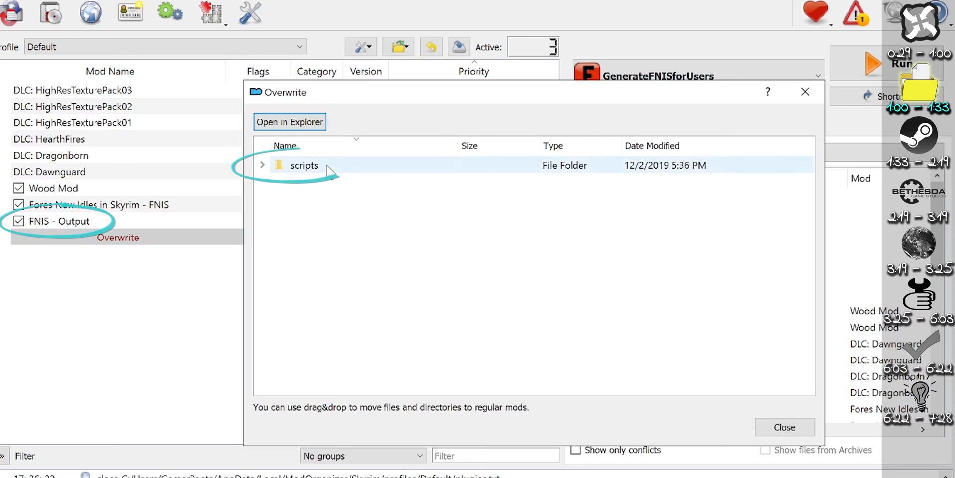
{"action": "left_click_drag", "start_coordinate": [304, 165], "coordinate": [62, 225]}
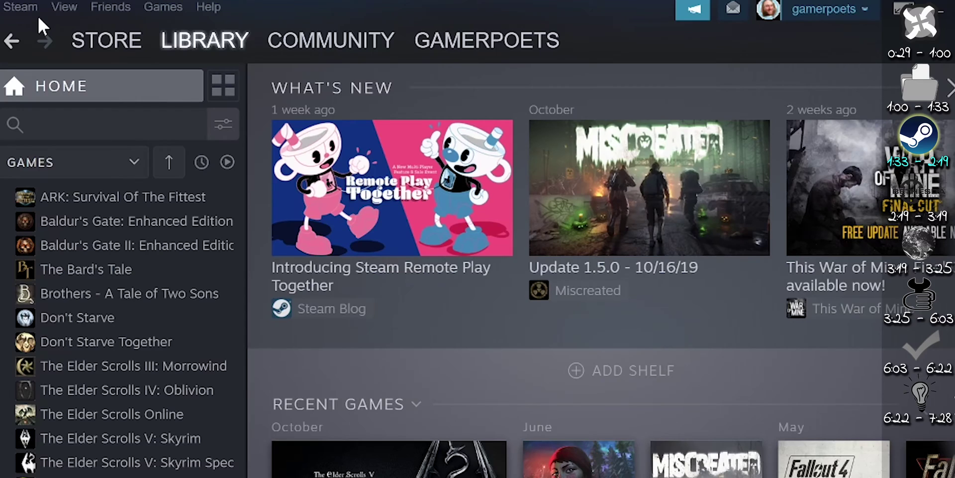
Step: Switch to Steam and subscribe to the Workshop mod New textures for wooden furniture
{"action": "mouse_move", "coordinate": [388, 63]}
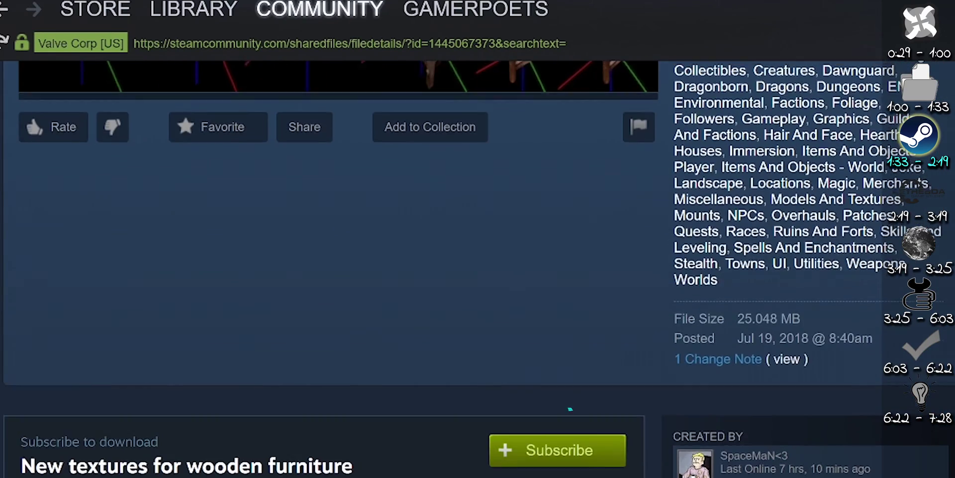
{"action": "left_click", "coordinate": [579, 452]}
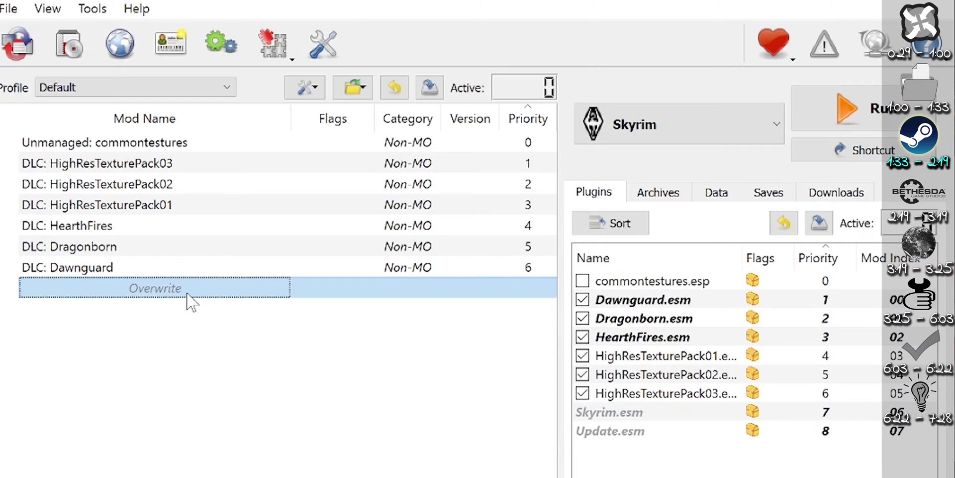
Step: Check the Overwrite contents, run Skyrim Launcher from the mod manager to synchronize subscribed mods, and exit the launcher
{"action": "double_click", "coordinate": [188, 292]}
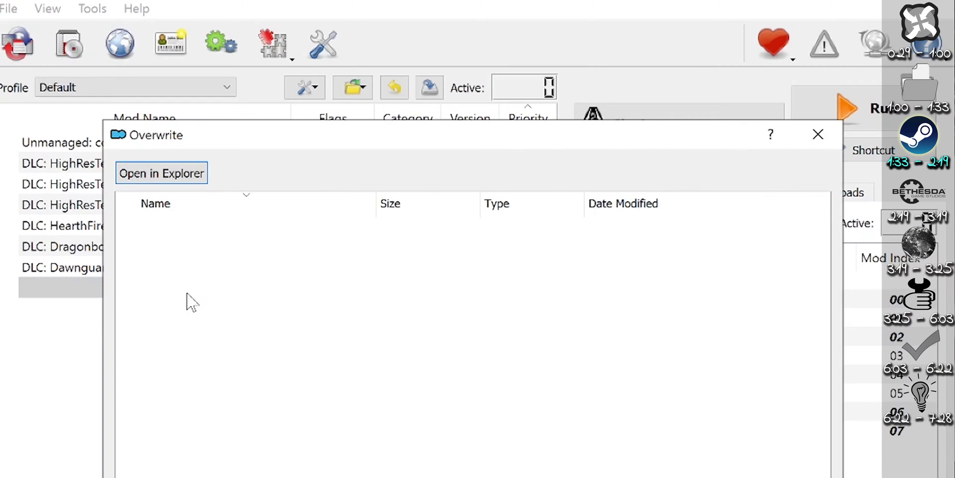
{"action": "key", "text": "Escape"}
{"action": "left_click", "coordinate": [679, 125]}
{"action": "left_click", "coordinate": [731, 244]}
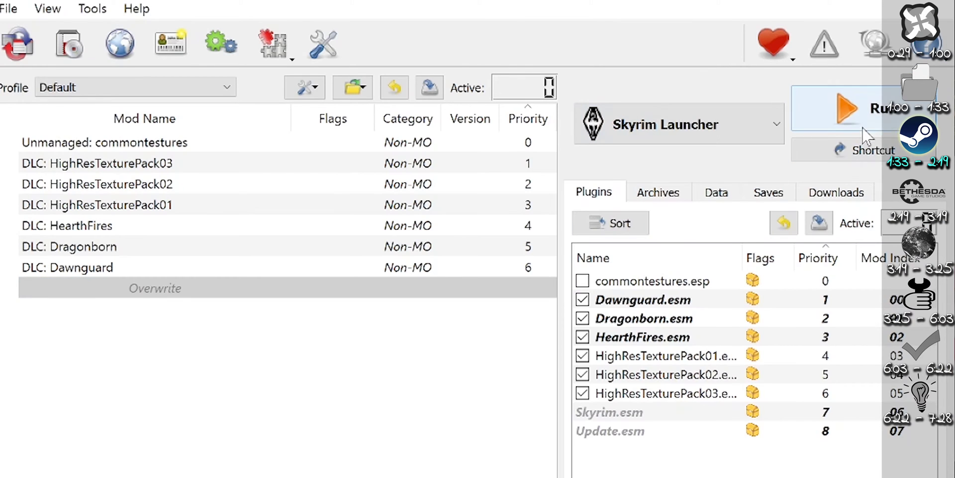
{"action": "left_click", "coordinate": [893, 122]}
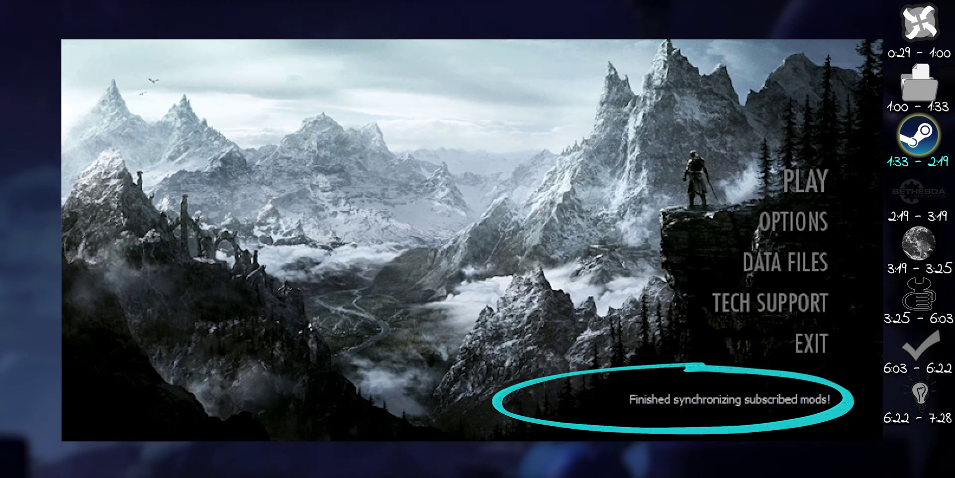
{"action": "left_click", "coordinate": [816, 338]}
Step: Check the commontestures files in Overwrite and start creating a mod from them
{"action": "double_click", "coordinate": [202, 272]}
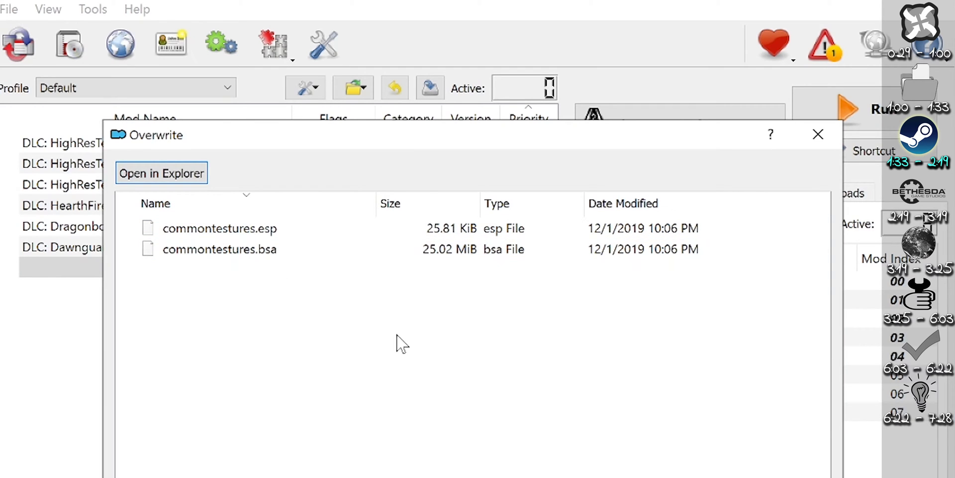
{"action": "key", "text": "Escape"}
{"action": "right_click", "coordinate": [194, 269]}
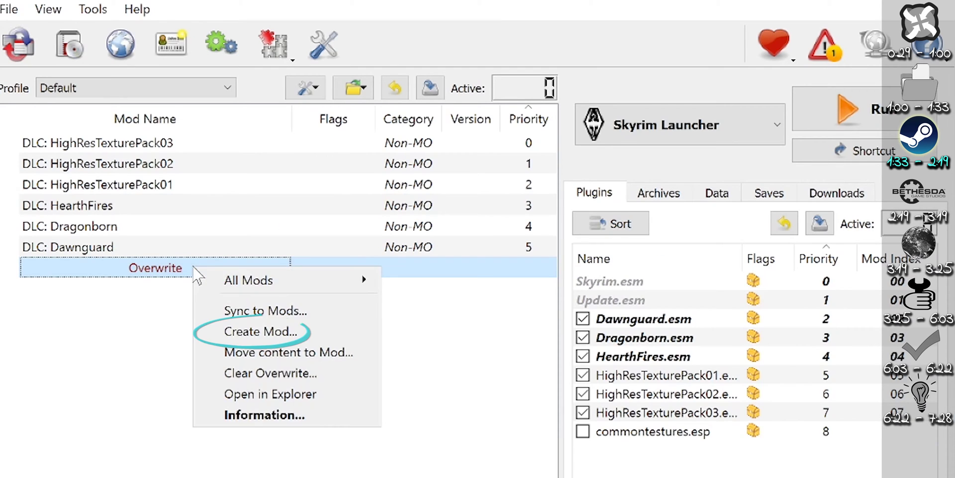
{"action": "left_click", "coordinate": [333, 332]}
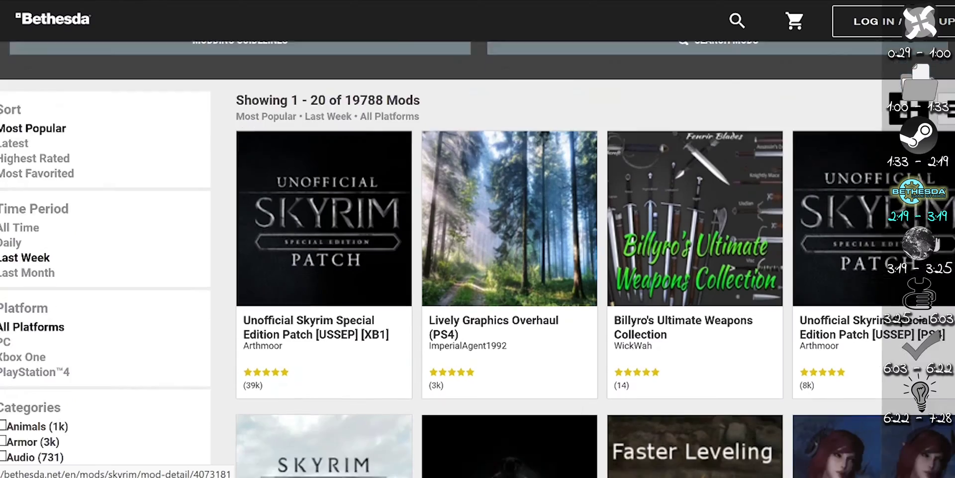
Step: Browse the most popular Skyrim mods on the Bethesda website
{"action": "scroll", "coordinate": [538, 320], "scroll_direction": "down", "scroll_amount": 3}
{"action": "scroll", "coordinate": [380, 313], "scroll_direction": "down", "scroll_amount": 3}
{"action": "scroll", "coordinate": [380, 313], "scroll_direction": "down", "scroll_amount": 4}
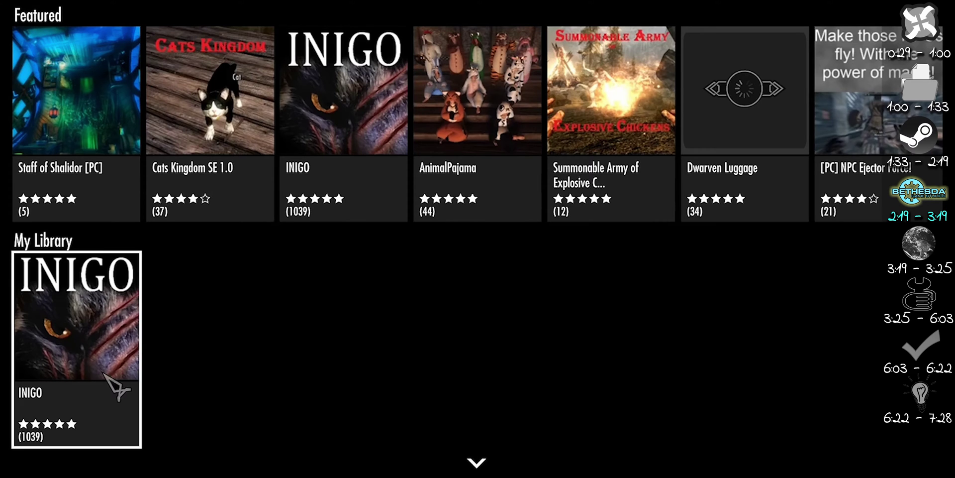
Step: Download INIGO from My Library in the game's mod menu and accept reloading the data files
{"action": "left_click", "coordinate": [117, 388]}
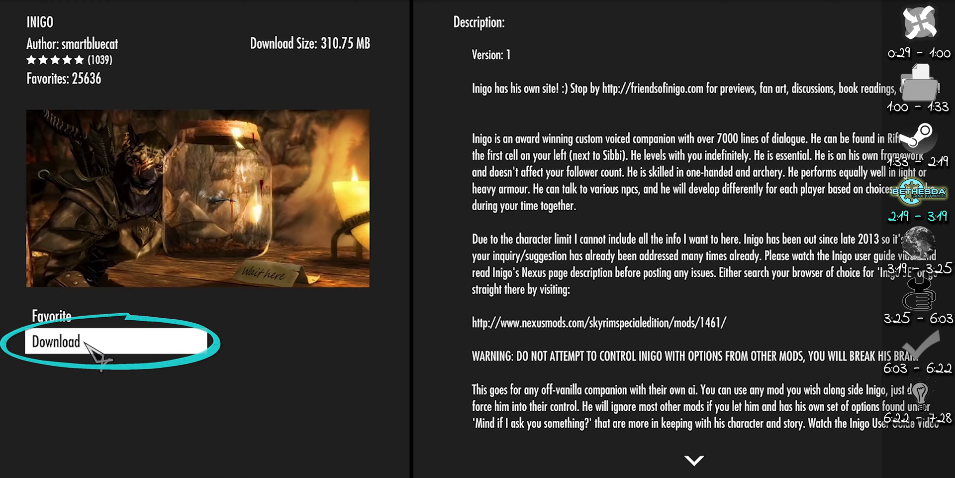
{"action": "left_click", "coordinate": [89, 342]}
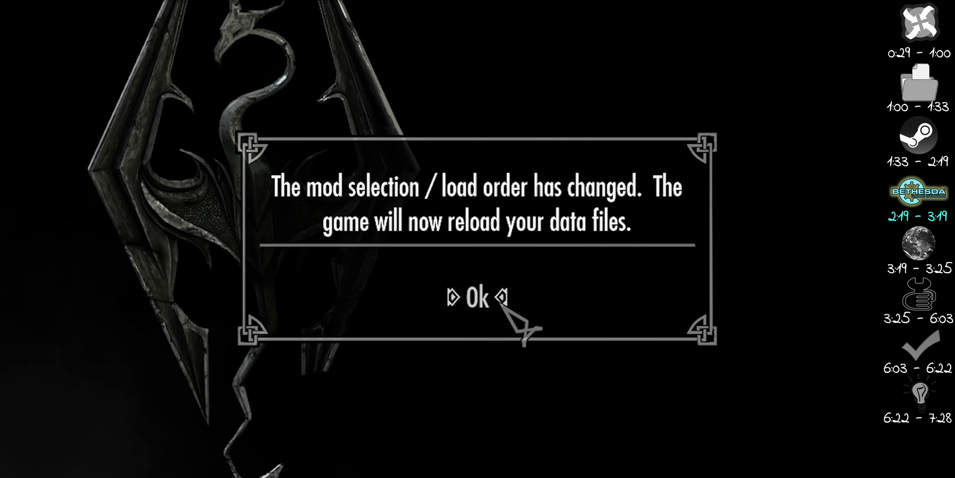
{"action": "left_click", "coordinate": [501, 304]}
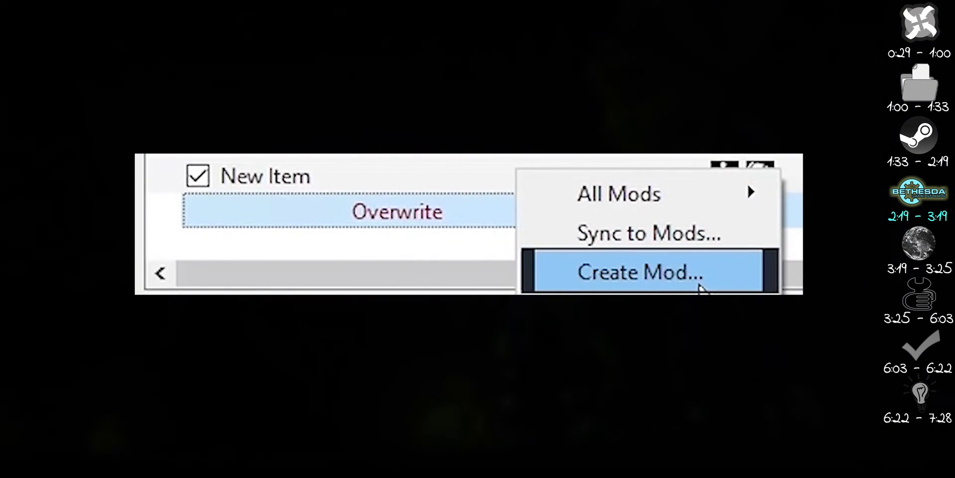
Step: Create a mod from the Overwrite contents with the name Inigo
{"action": "left_click", "coordinate": [699, 285]}
{"action": "type", "text": "Inigo"}
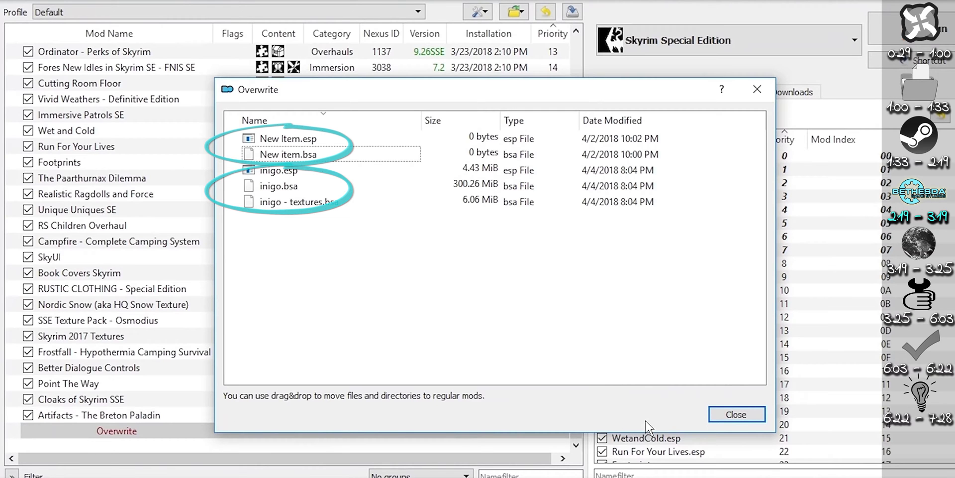
Step: Close the Overwrite contents and create an empty mod named Inigo
{"action": "key", "text": "Escape"}
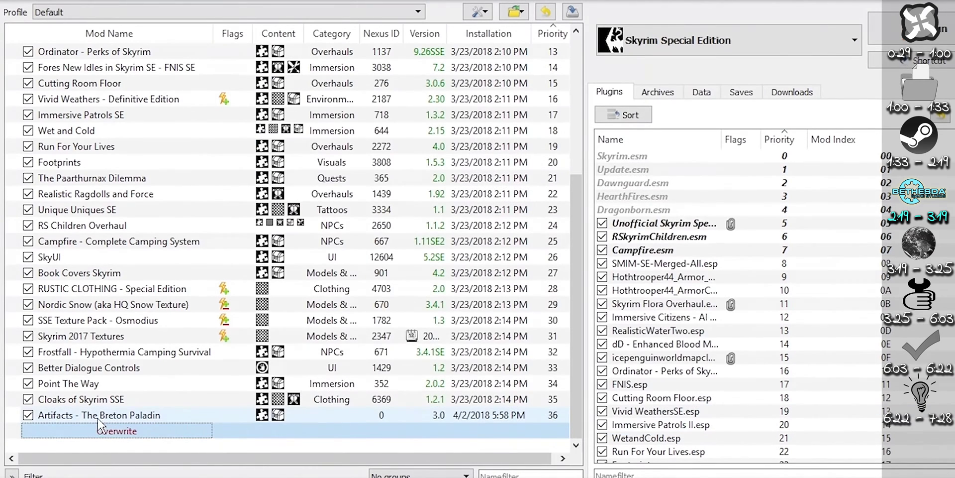
{"action": "right_click", "coordinate": [69, 442]}
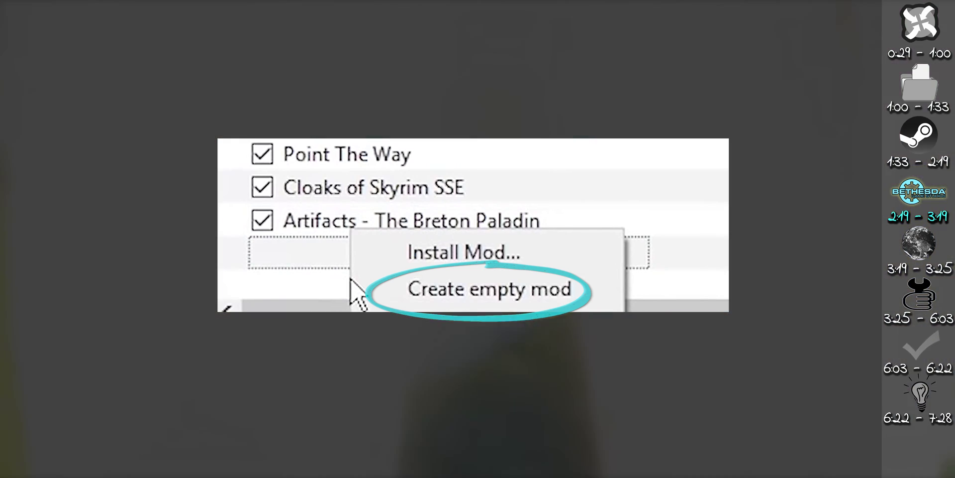
{"action": "left_click", "coordinate": [358, 289]}
{"action": "type", "text": "Ini"}
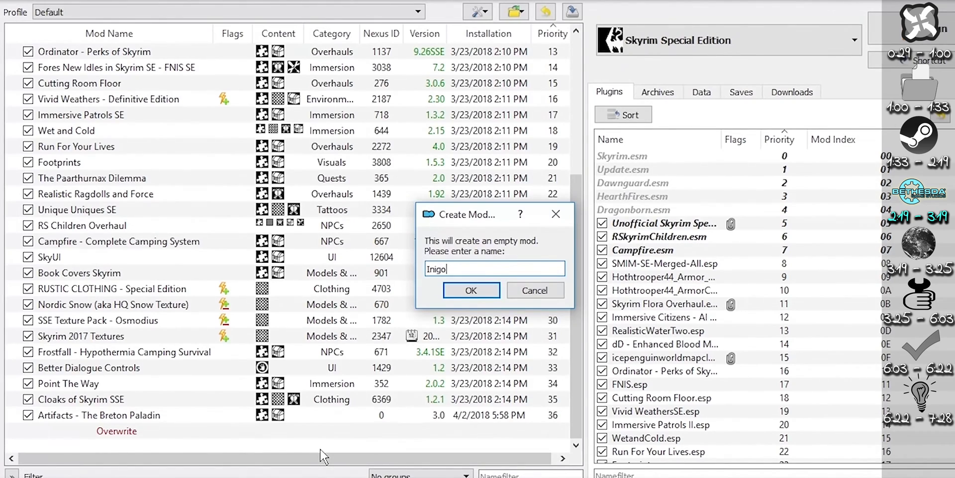
{"action": "key", "text": "Return"}
Step: Move inigo.esp, inigo.bsa and inigo - textures.bsa from Overwrite into the Inigo mod
{"action": "double_click", "coordinate": [321, 447]}
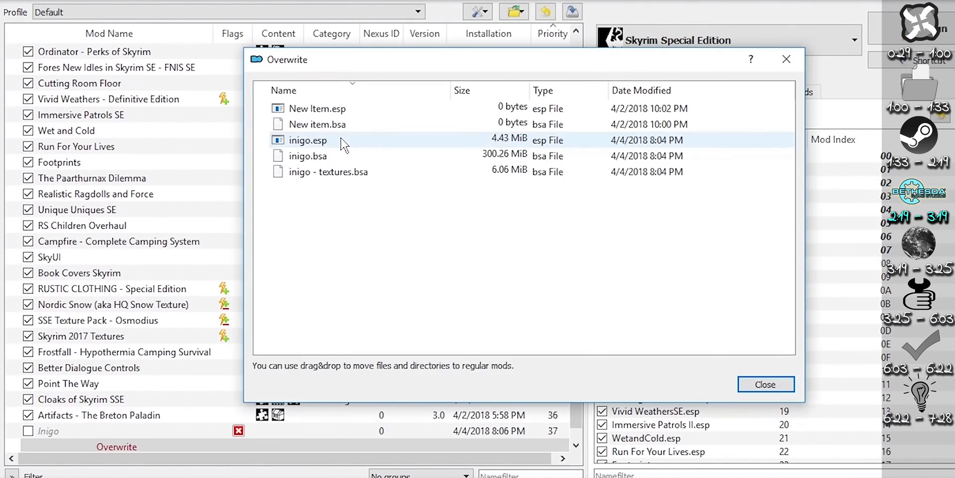
{"action": "left_click_drag", "start_coordinate": [347, 141], "coordinate": [367, 241]}
{"action": "left_click_drag", "start_coordinate": [300, 162], "coordinate": [70, 440]}
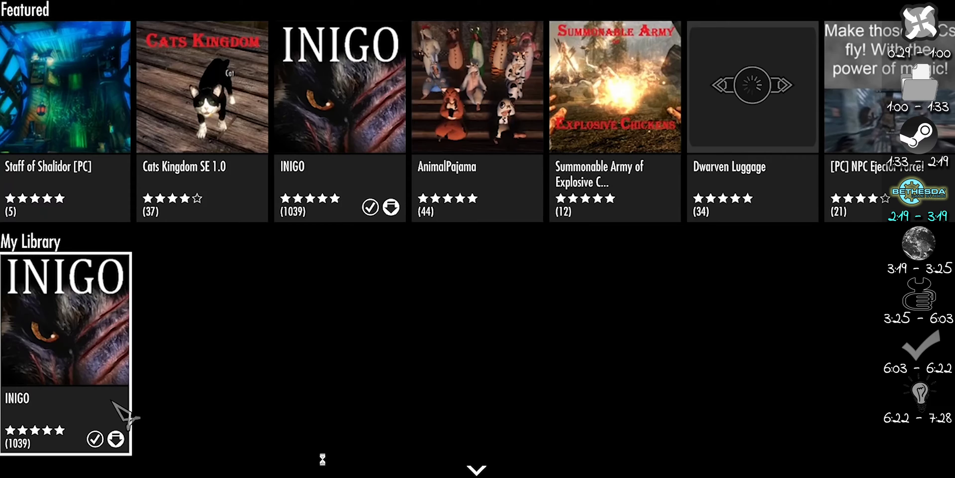
Step: Open the INIGO entry from My Library in the game's mod menu
{"action": "left_click", "coordinate": [120, 412]}
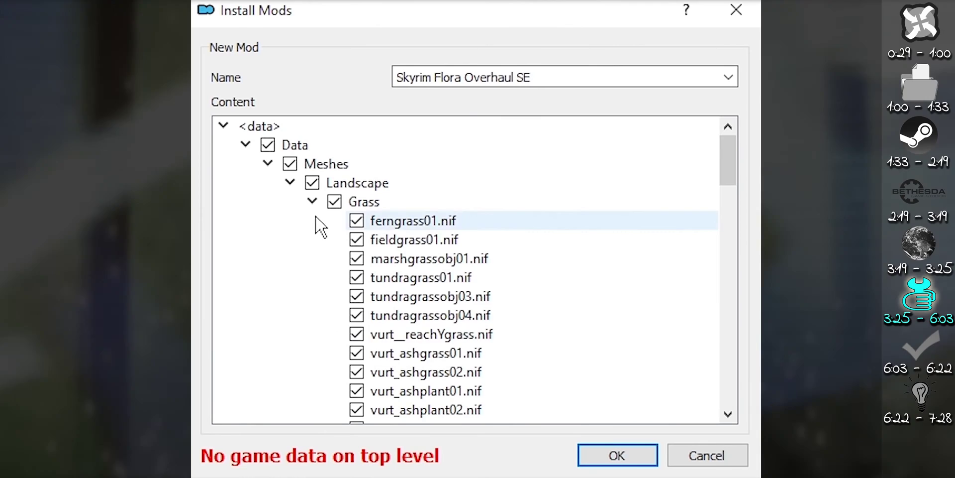
Step: Try moving ferngrass01.nif out of Grass in the Skyrim Flora Overhaul SE content tree and toggle the Landscape folder's inclusion
{"action": "left_click_drag", "start_coordinate": [388, 221], "coordinate": [305, 161]}
{"action": "left_click", "coordinate": [357, 182]}
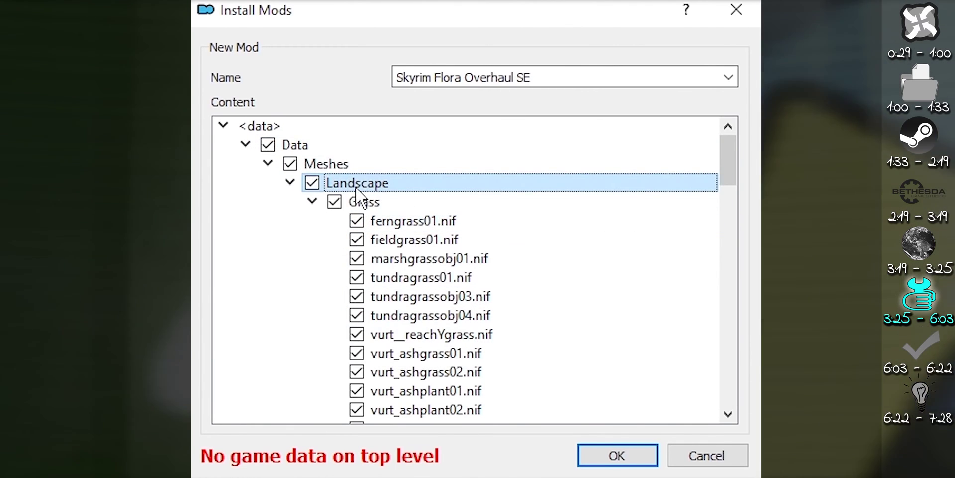
{"action": "left_click", "coordinate": [312, 183]}
{"action": "left_click", "coordinate": [312, 182]}
{"action": "left_click", "coordinate": [290, 182]}
{"action": "left_click", "coordinate": [291, 240]}
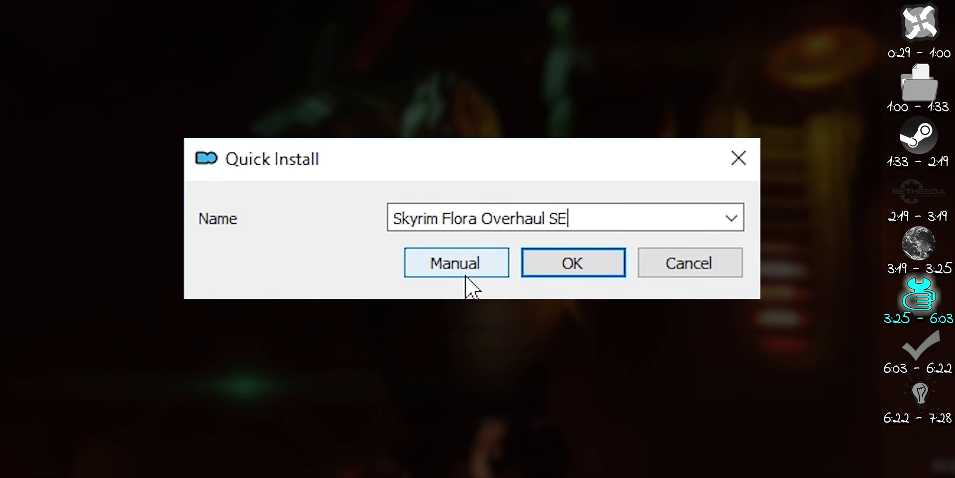
Step: Switch Skyrim Flora Overhaul SE to manual installation, expand its Grass folder and try moving ferngrass01.nif to Landscape
{"action": "left_click", "coordinate": [466, 275]}
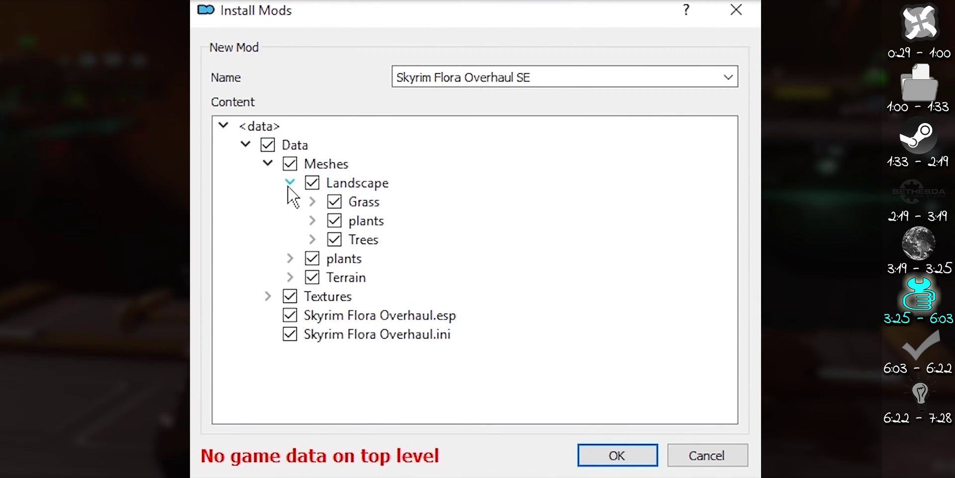
{"action": "left_click", "coordinate": [312, 201]}
{"action": "left_click_drag", "start_coordinate": [383, 224], "coordinate": [348, 195]}
{"action": "left_click_drag", "start_coordinate": [350, 183], "coordinate": [335, 203]}
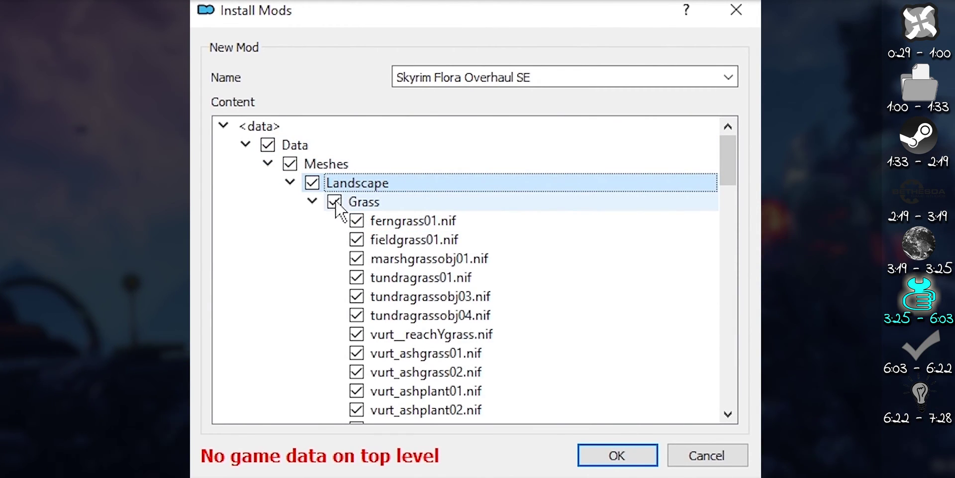
Step: Toggle the inclusion of the Meshes, Textures and Terrain folders off and back on in the archive content tree
{"action": "left_click", "coordinate": [290, 164]}
{"action": "left_click", "coordinate": [290, 164]}
{"action": "left_click", "coordinate": [290, 182]}
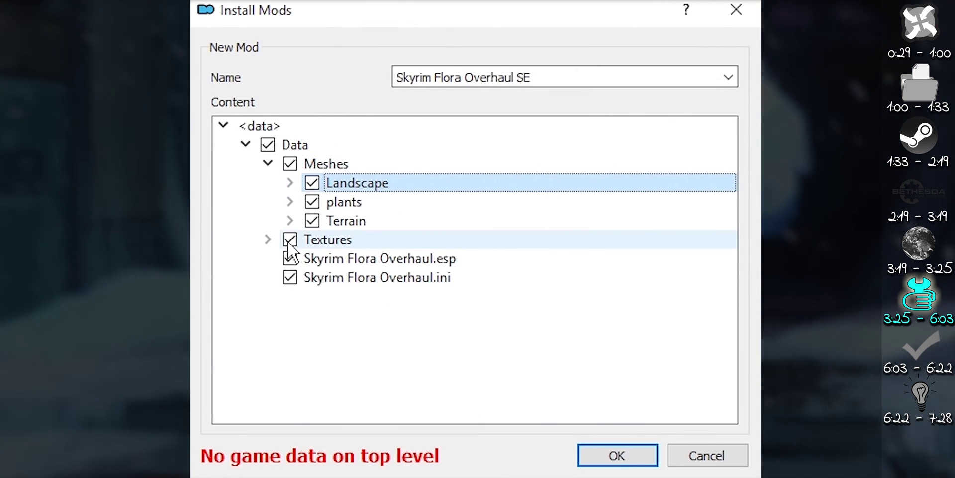
{"action": "left_click", "coordinate": [291, 241]}
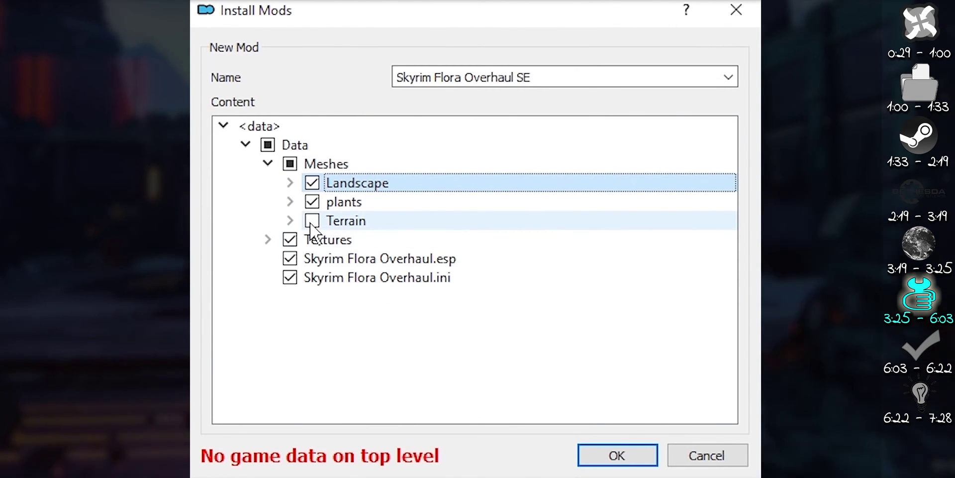
{"action": "left_click", "coordinate": [311, 224]}
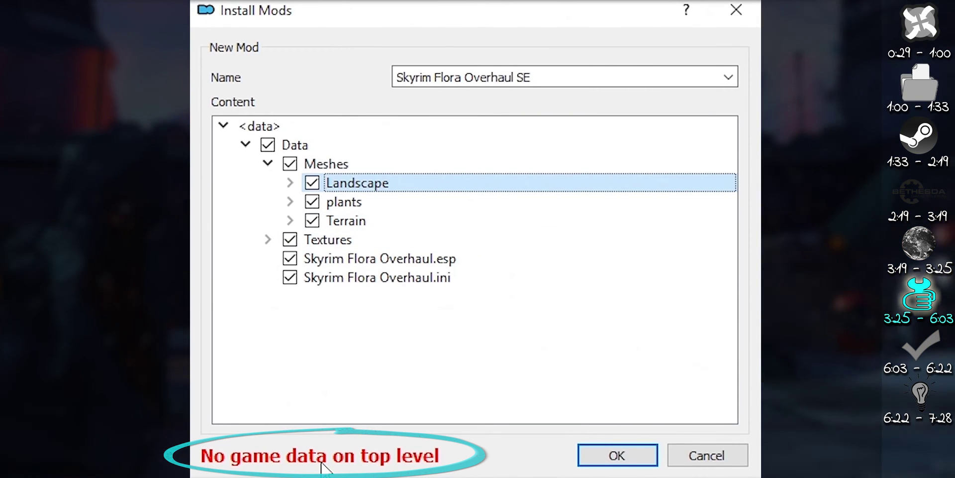
Step: Set the Data folder of the Skyrim Flora Overhaul SE archive as the data directory
{"action": "right_click", "coordinate": [298, 145]}
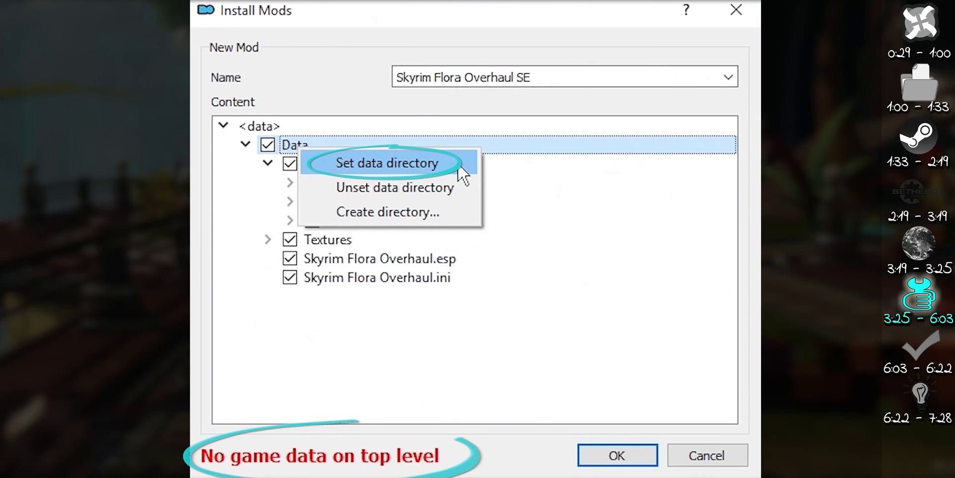
{"action": "left_click", "coordinate": [458, 163]}
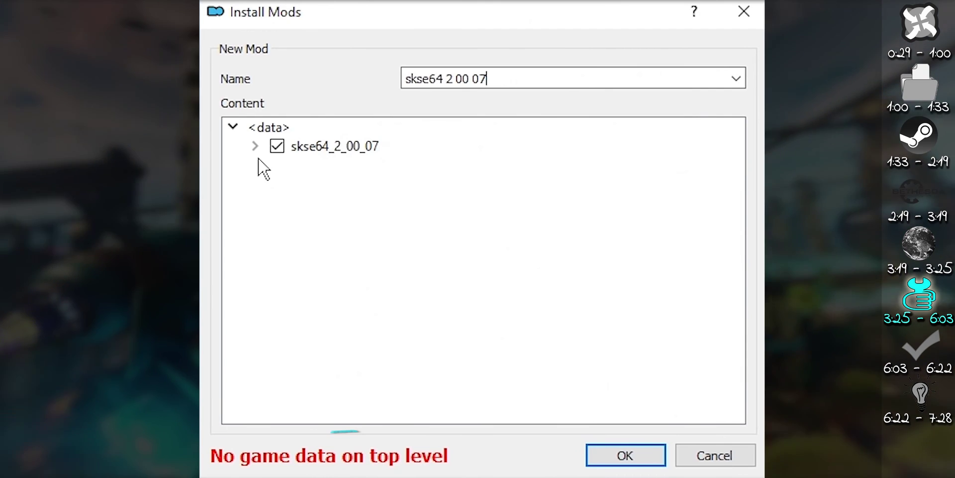
Step: Set the Data folder inside skse64_2_00_07 as the data directory of the SKSE mod
{"action": "left_click", "coordinate": [255, 145]}
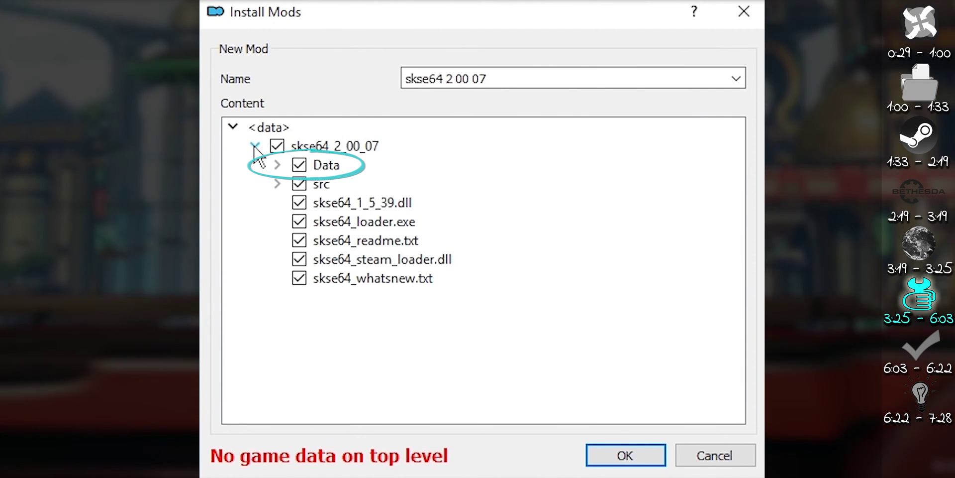
{"action": "right_click", "coordinate": [359, 168]}
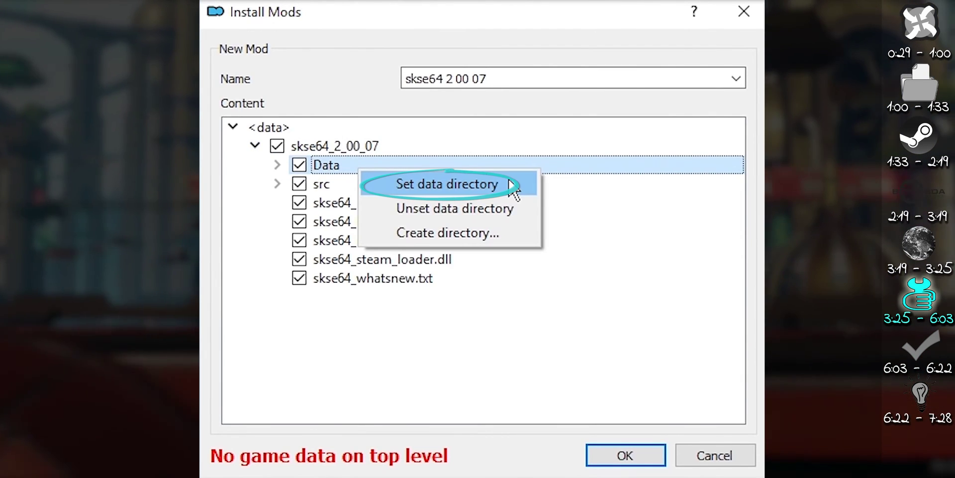
{"action": "left_click", "coordinate": [511, 188]}
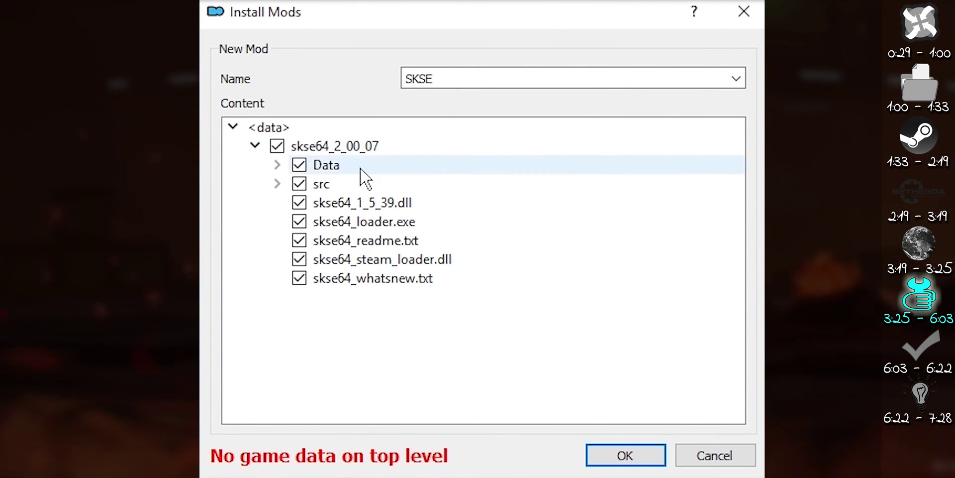
Step: Create a textures folder in the empty folder and copy the actors, blood and effects folders into it
{"action": "right_click", "coordinate": [387, 178]}
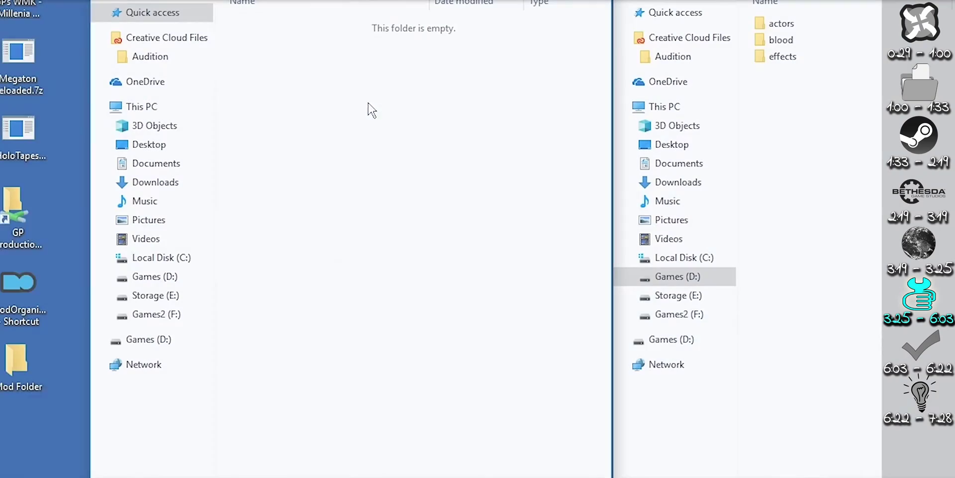
{"action": "left_click", "coordinate": [607, 311]}
{"action": "left_click", "coordinate": [791, 39]}
{"action": "key", "text": "ctrl+a"}
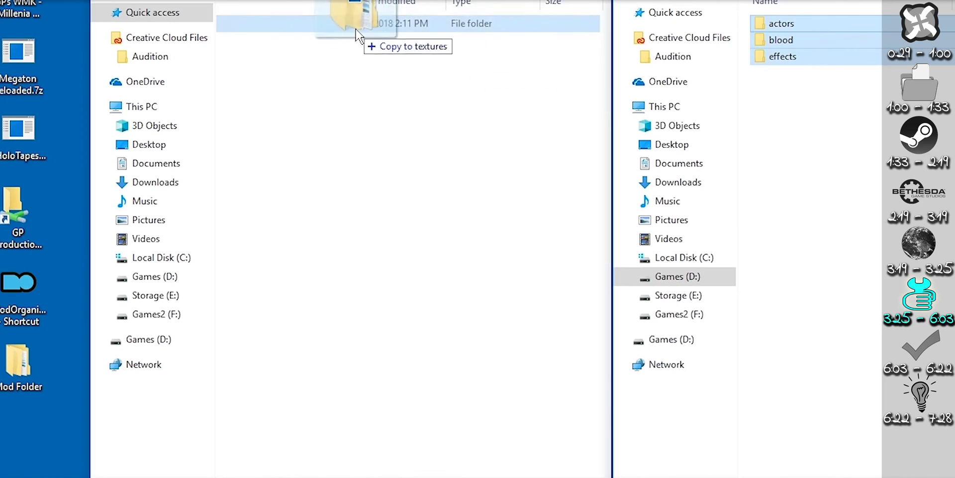
{"action": "left_click_drag", "start_coordinate": [357, 36], "coordinate": [358, 25]}
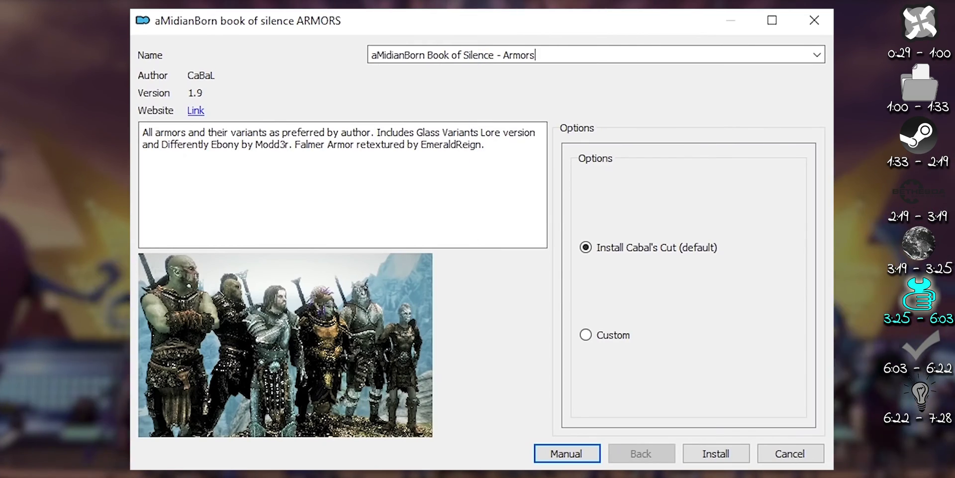
Step: Choose the Custom installation of aMidianBorn Book of Silence - Armors with the Iron - White Fur, Steel and Steel Plate options
{"action": "left_click", "coordinate": [588, 336]}
{"action": "left_click", "coordinate": [714, 451]}
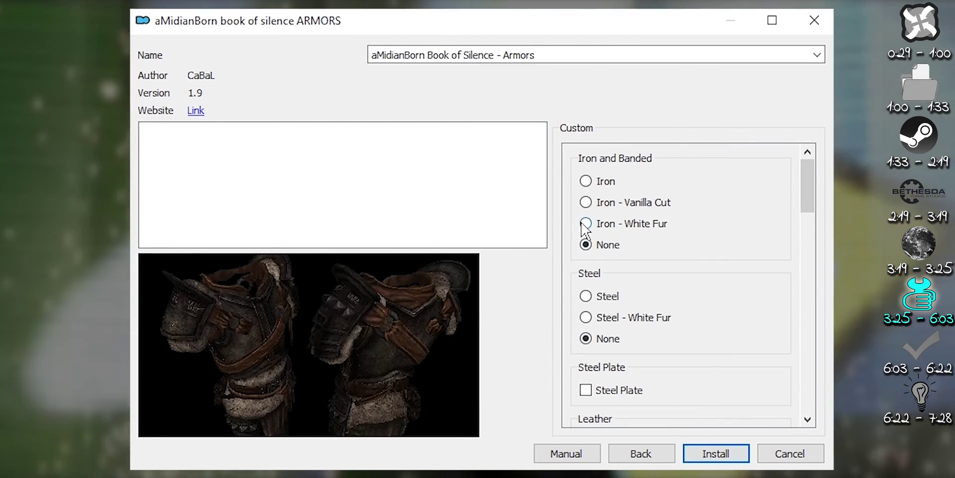
{"action": "left_click", "coordinate": [585, 223]}
{"action": "left_click", "coordinate": [585, 296]}
{"action": "left_click", "coordinate": [586, 389]}
{"action": "scroll", "coordinate": [696, 356], "scroll_direction": "down", "scroll_amount": 4}
{"action": "scroll", "coordinate": [697, 356], "scroll_direction": "down", "scroll_amount": 1}
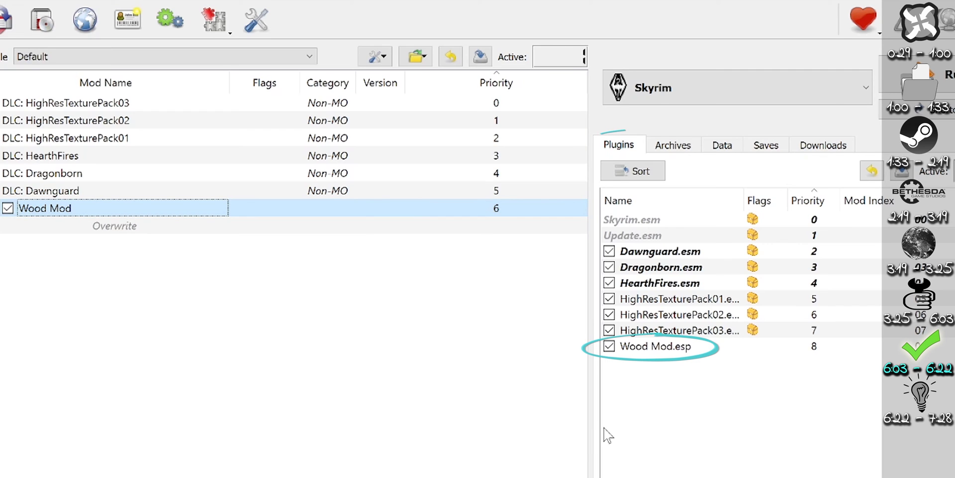
Step: Toggle the activation of the Wood Mod.esp plugin in the plugin list
{"action": "left_click", "coordinate": [609, 346]}
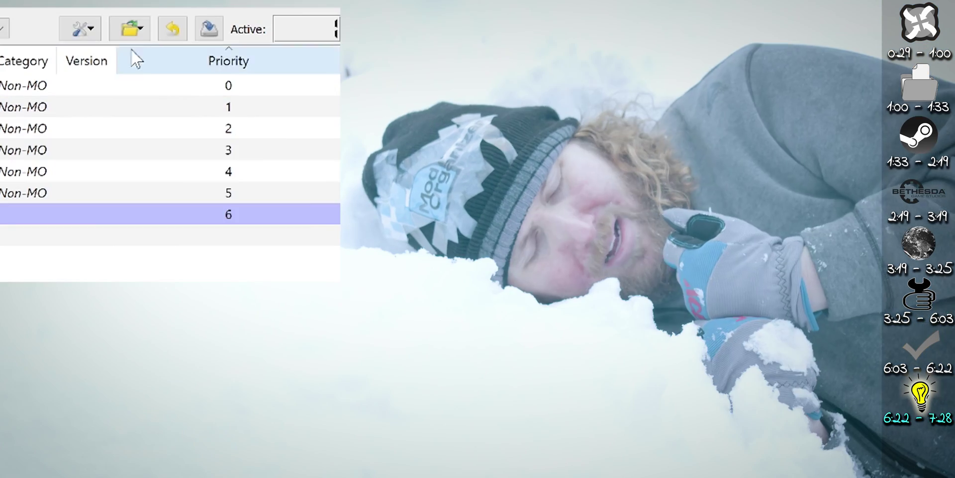
Step: Open the MO2 Install folder and register E:\Mod Organizer 2\nxmhandler.exe as the primary NXM link handler
{"action": "left_click", "coordinate": [129, 29]}
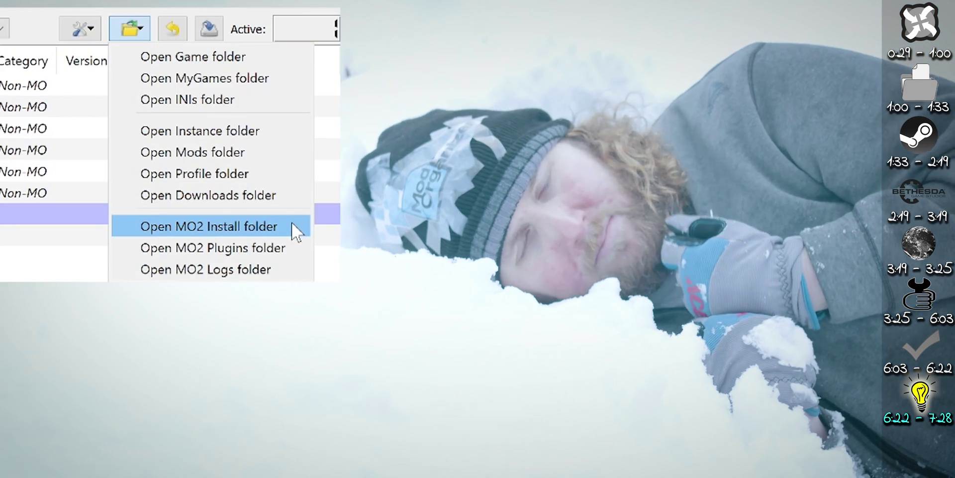
{"action": "left_click", "coordinate": [293, 225]}
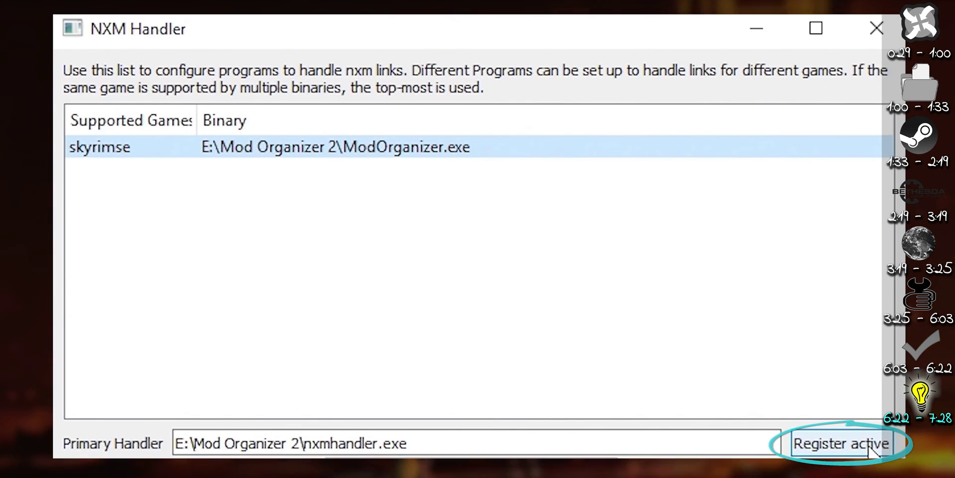
{"action": "left_click", "coordinate": [869, 450]}
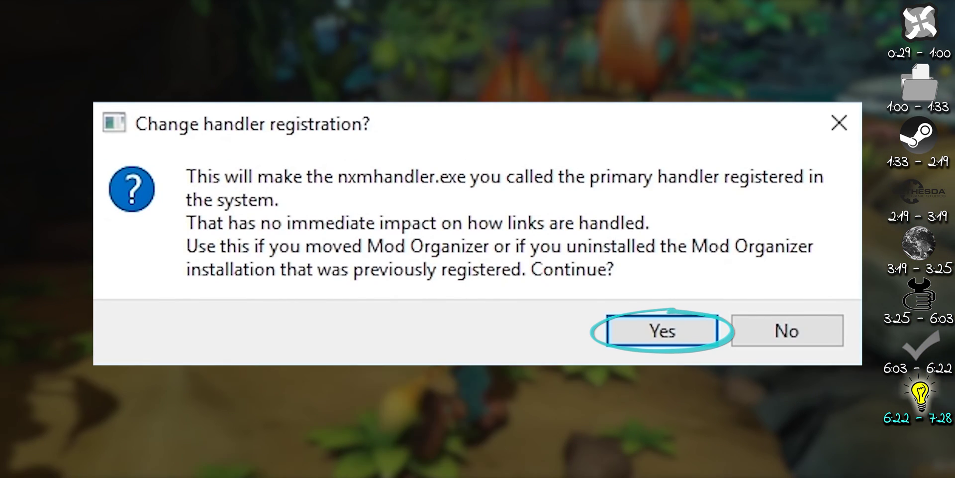
{"action": "left_click", "coordinate": [637, 330]}
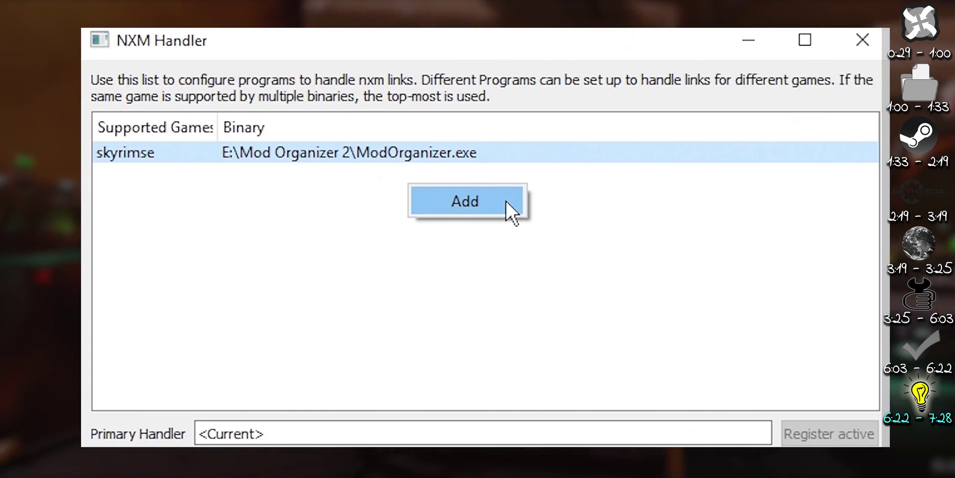
Step: Add an NXM handler entry for SkyrimSE that uses ModOrganizer.exe from the E:\Mod Organizer 2 folder as its binary
{"action": "left_click", "coordinate": [506, 201]}
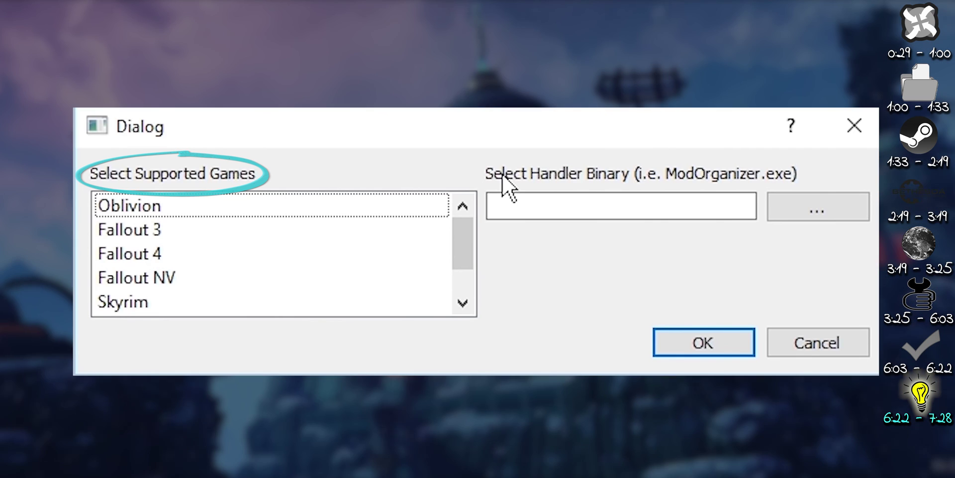
{"action": "left_click_drag", "start_coordinate": [464, 267], "coordinate": [464, 289]}
{"action": "left_click", "coordinate": [270, 280]}
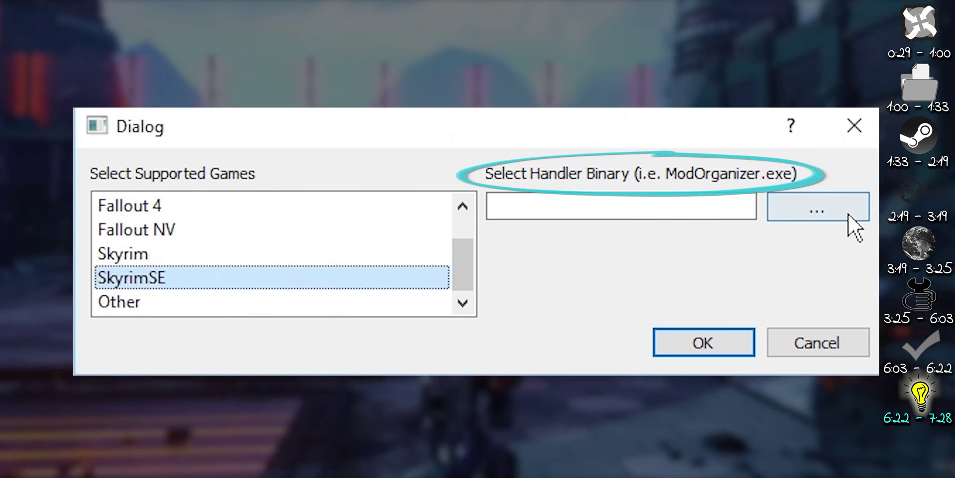
{"action": "left_click", "coordinate": [849, 214]}
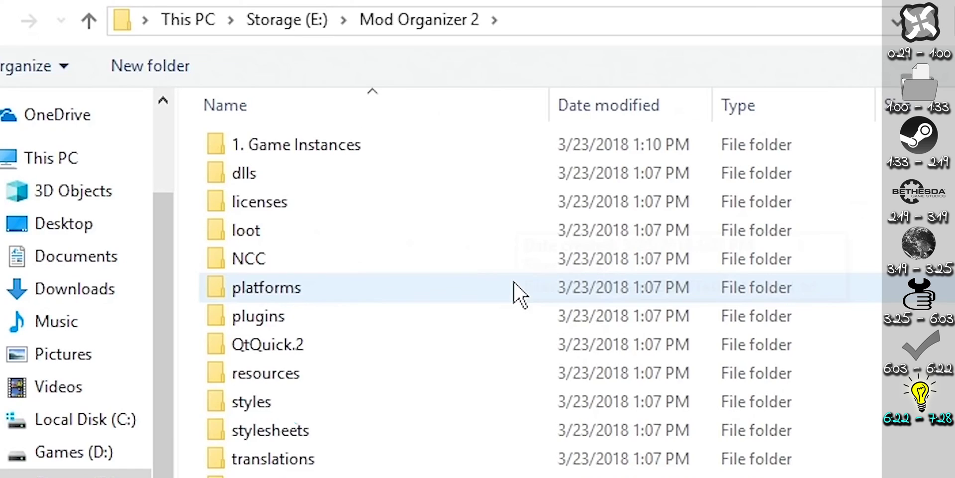
{"action": "scroll", "coordinate": [515, 284], "scroll_direction": "down", "scroll_amount": 2}
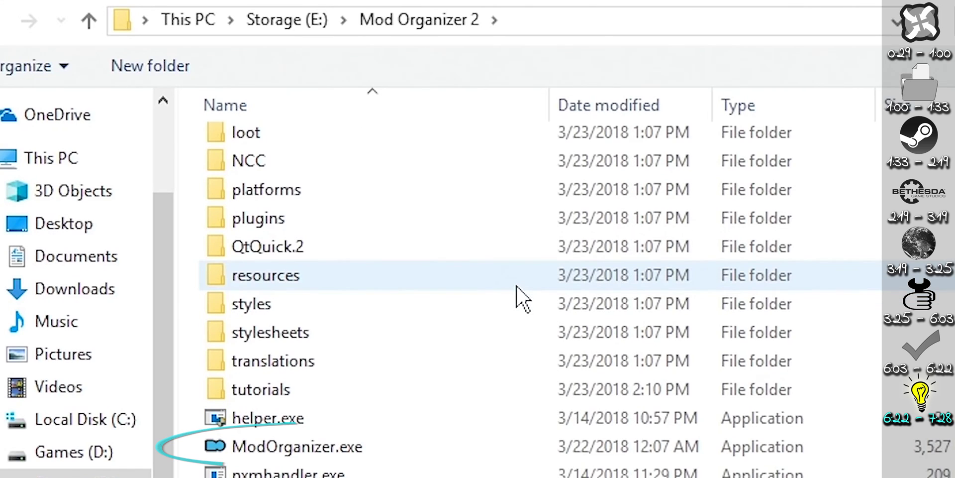
{"action": "double_click", "coordinate": [405, 435]}
{"action": "left_click", "coordinate": [694, 335]}
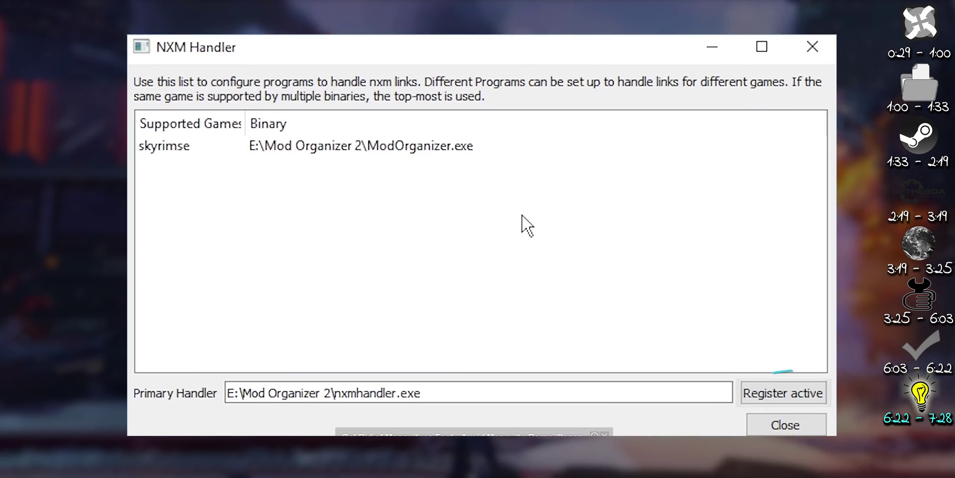
Step: Register nxmhandler.exe as the active handler again and confirm the registration change
{"action": "left_click", "coordinate": [806, 394]}
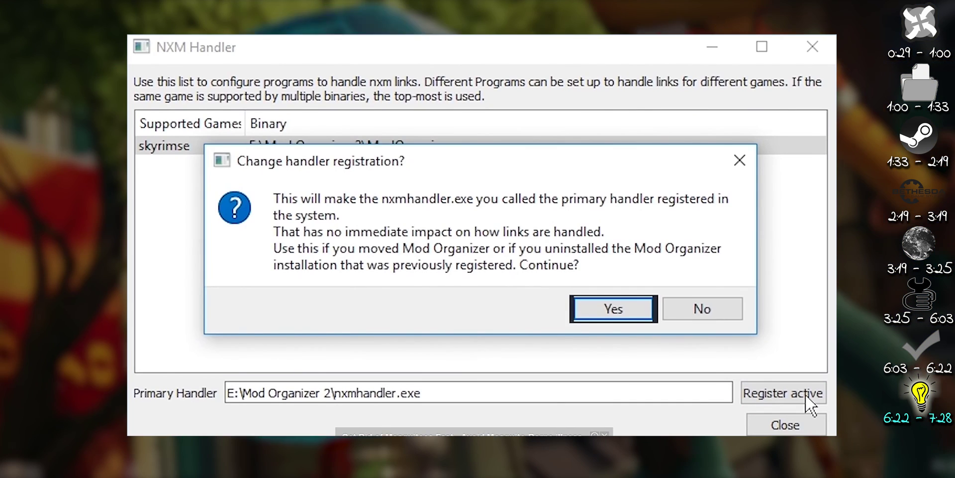
{"action": "key", "text": "Return"}
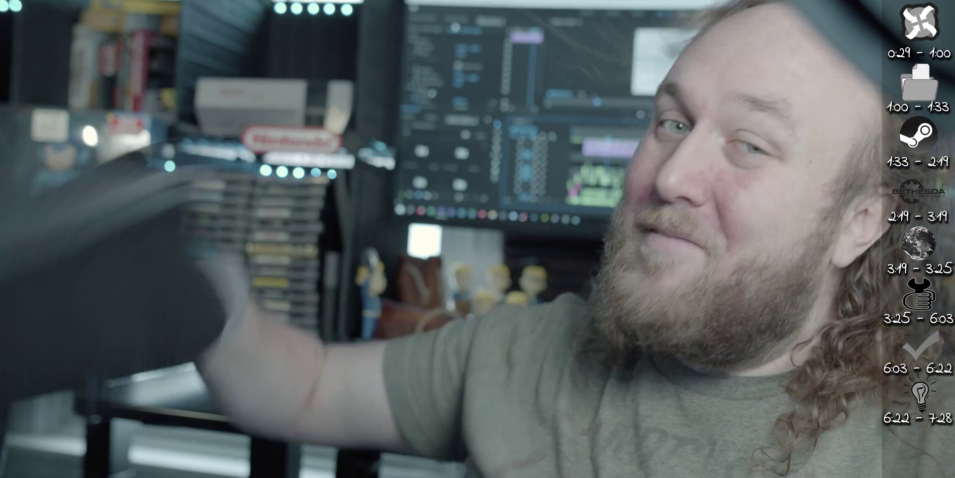